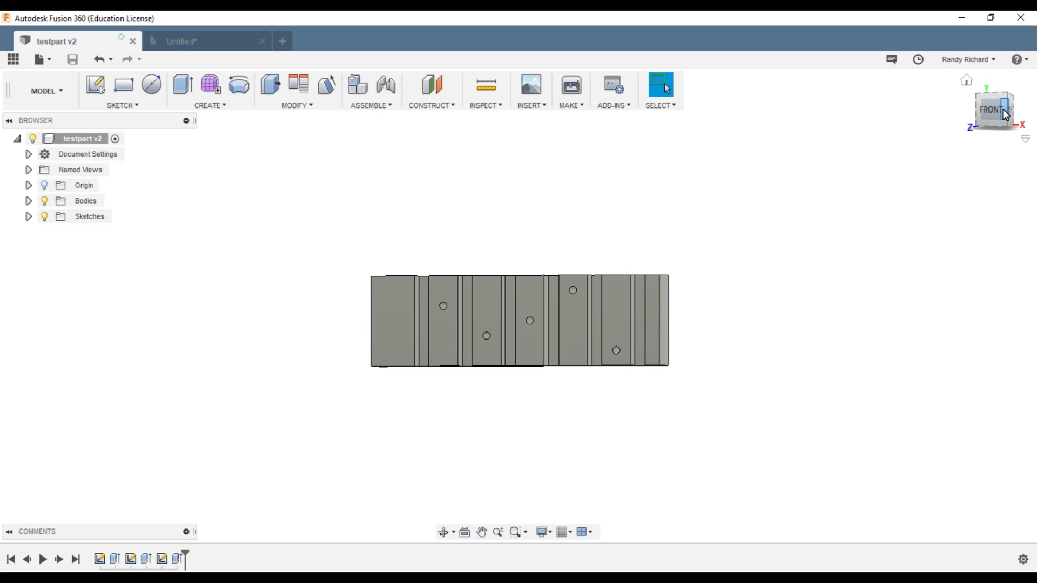
Step: Orbit the grooved bar to inspect it, then switch to the Untitled drawing showing its front view
mouse_move(1006, 115)
mouse_down()
mouse_move(952, 123)
mouse_move(933, 138)
mouse_move(938, 148)
mouse_move(980, 158)
mouse_move(1007, 109)
mouse_move(961, 109)
mouse_move(958, 124)
mouse_move(974, 123)
mouse_up()
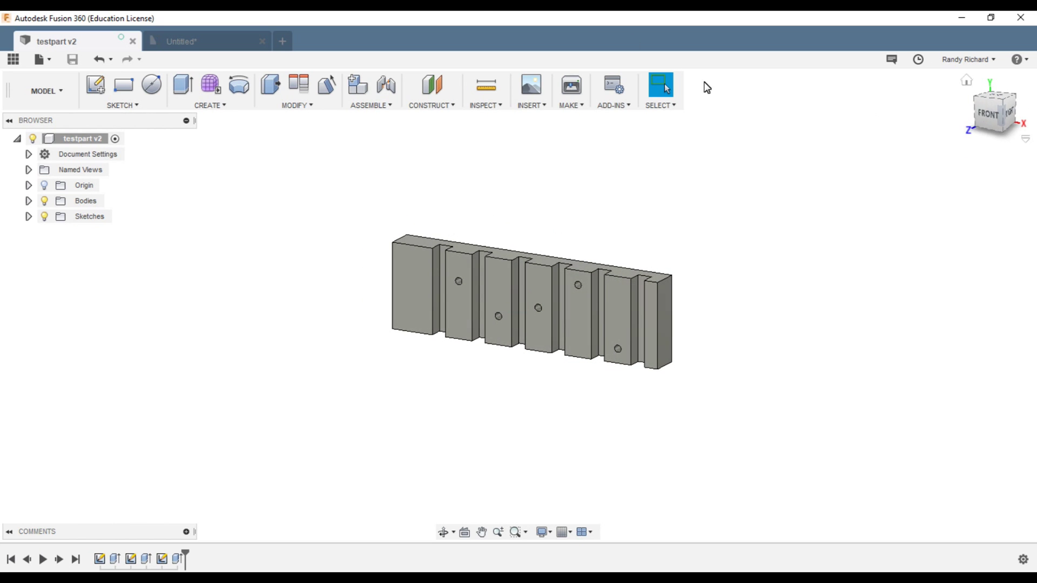
click(160, 41)
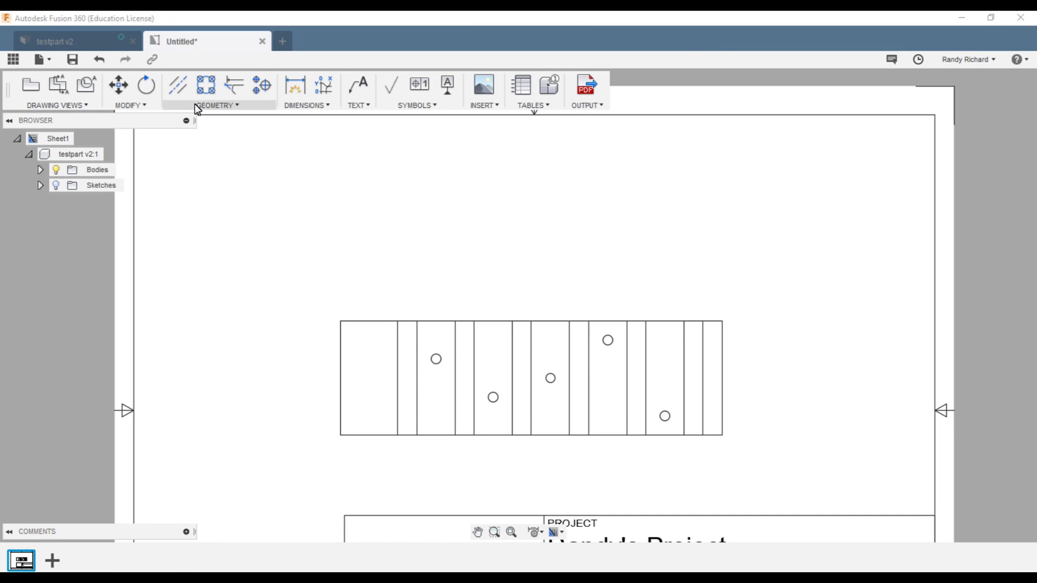
scroll(373, 210, up, 2)
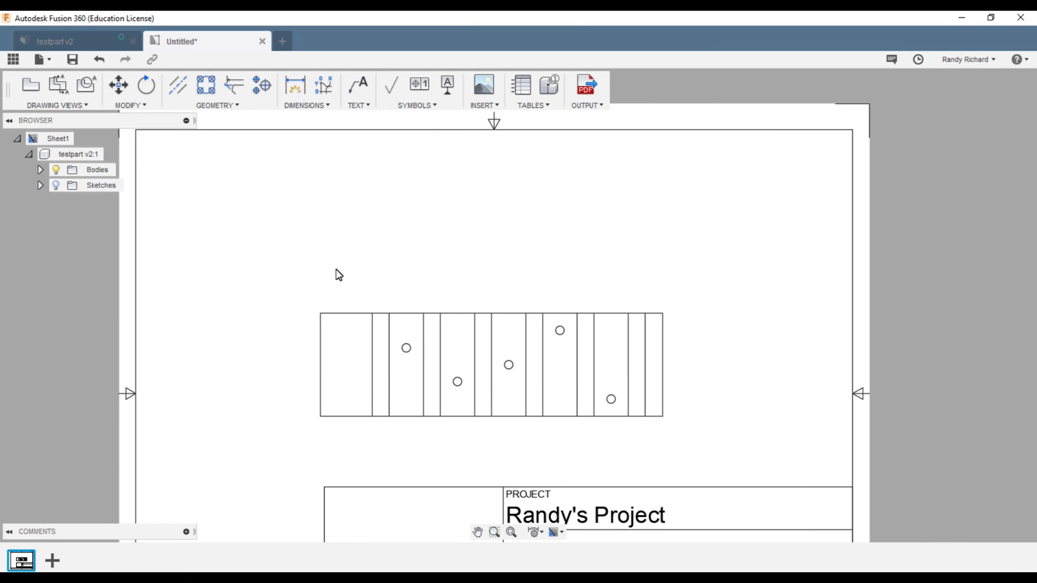
scroll(237, 494, up, 2)
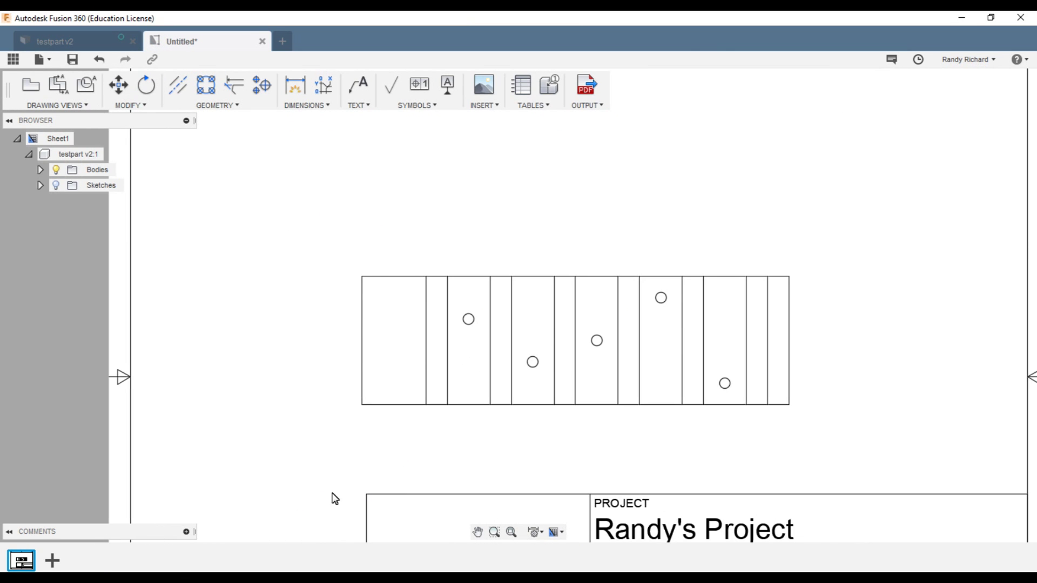
scroll(329, 461, down, 2)
scroll(329, 461, up, 2)
key(d)
click(362, 277)
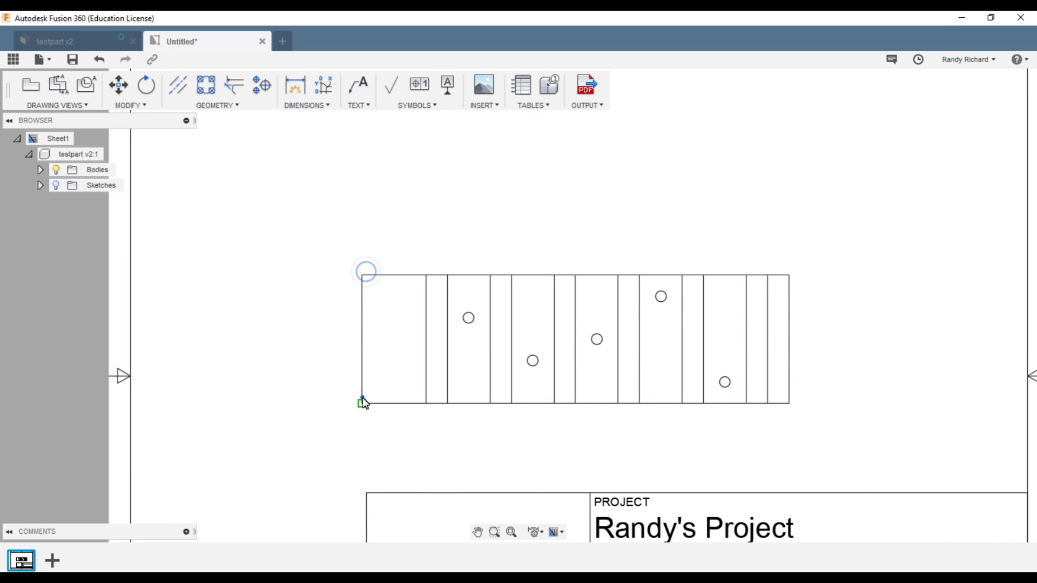
click(362, 401)
click(287, 346)
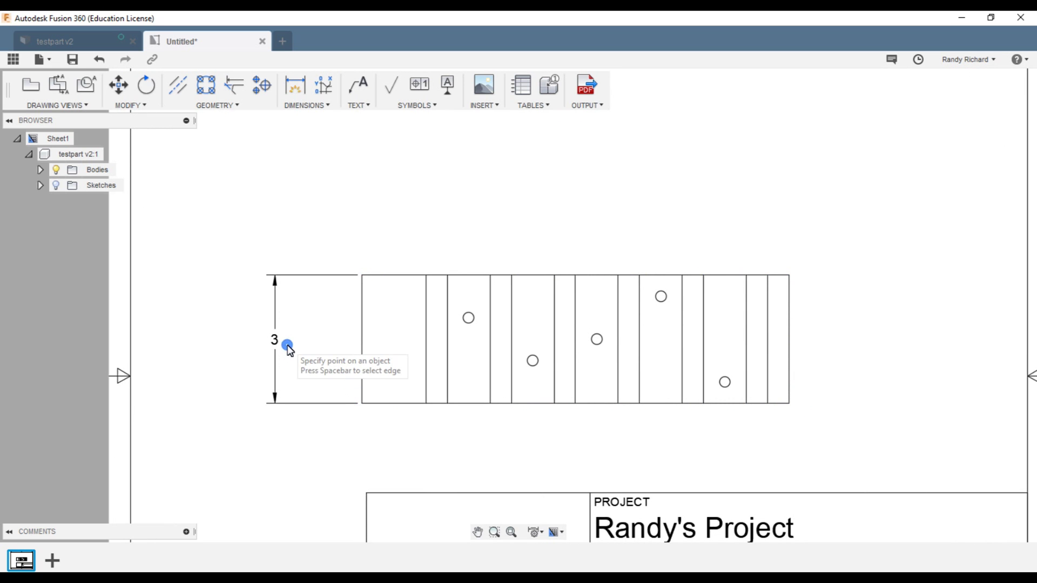
click(300, 104)
click(299, 154)
click(357, 403)
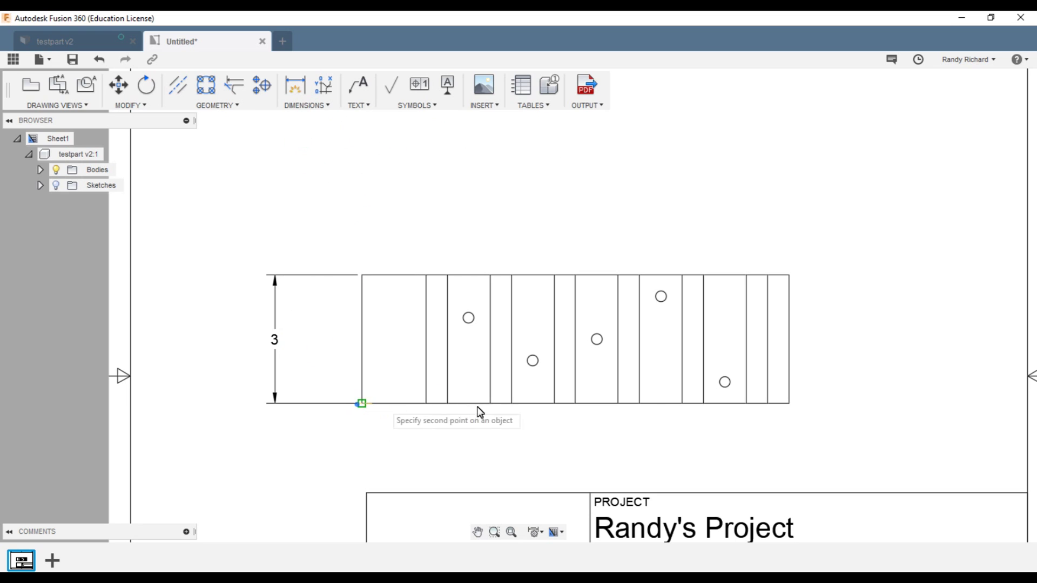
click(790, 404)
click(670, 463)
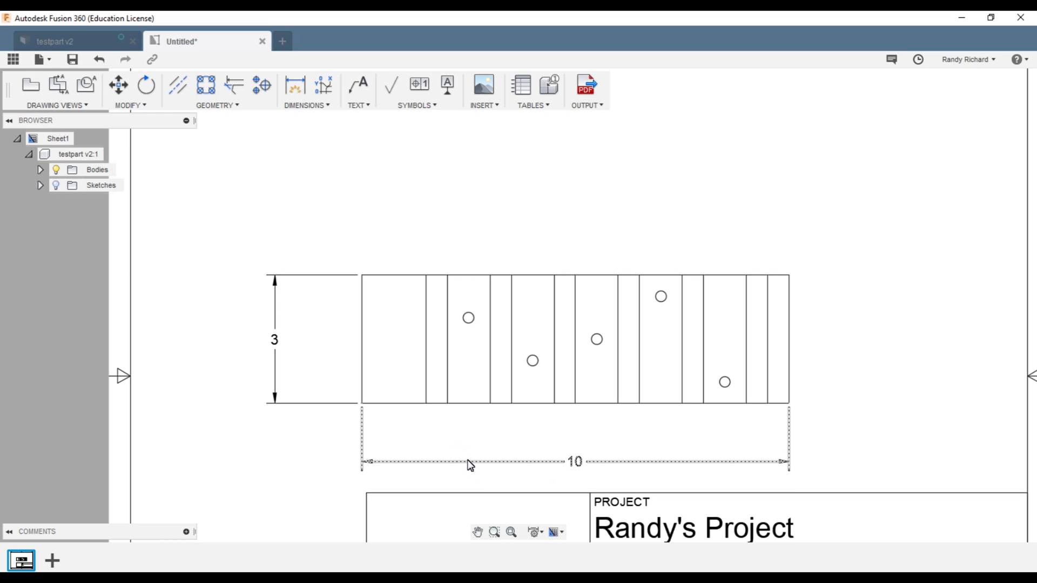
key(ctrl+z)
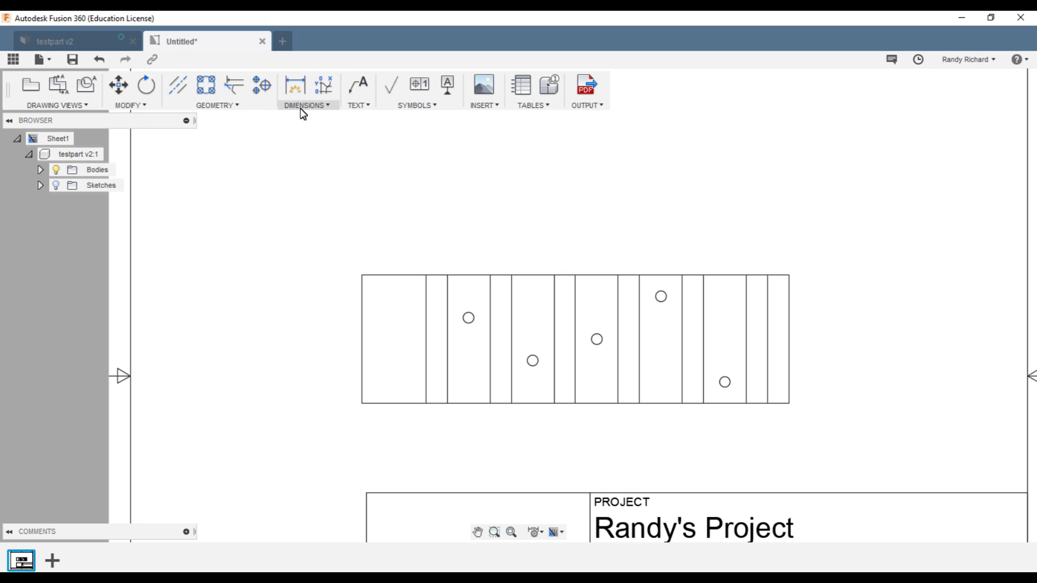
click(303, 105)
click(306, 153)
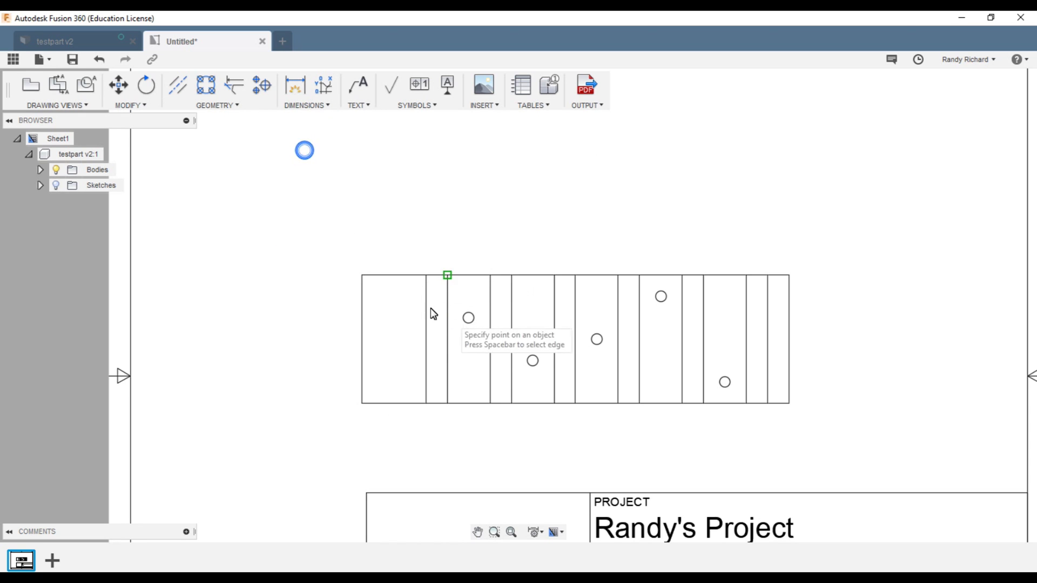
click(366, 276)
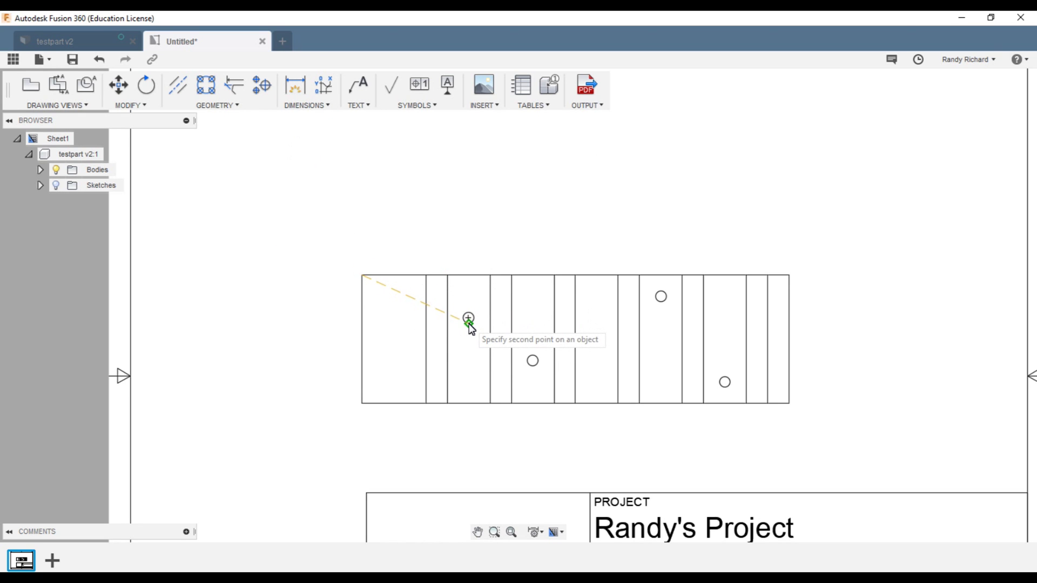
click(468, 318)
click(464, 226)
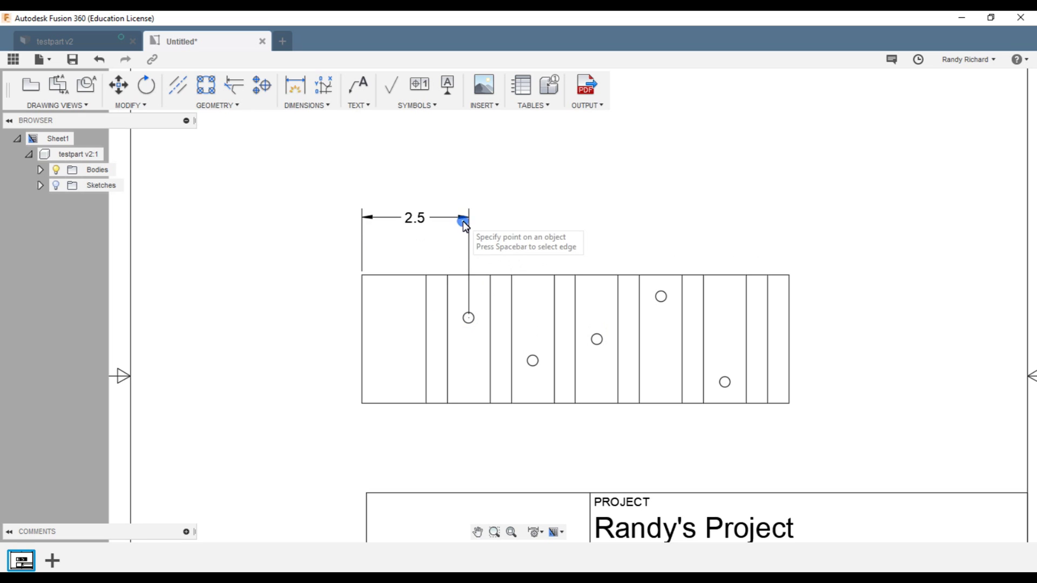
key(ctrl+z)
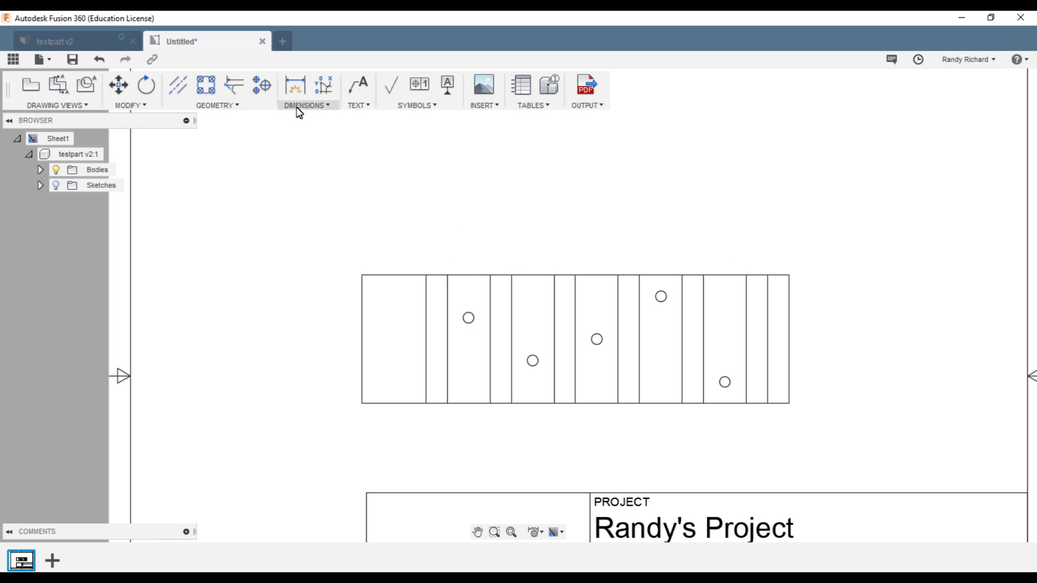
click(300, 106)
click(321, 134)
click(362, 275)
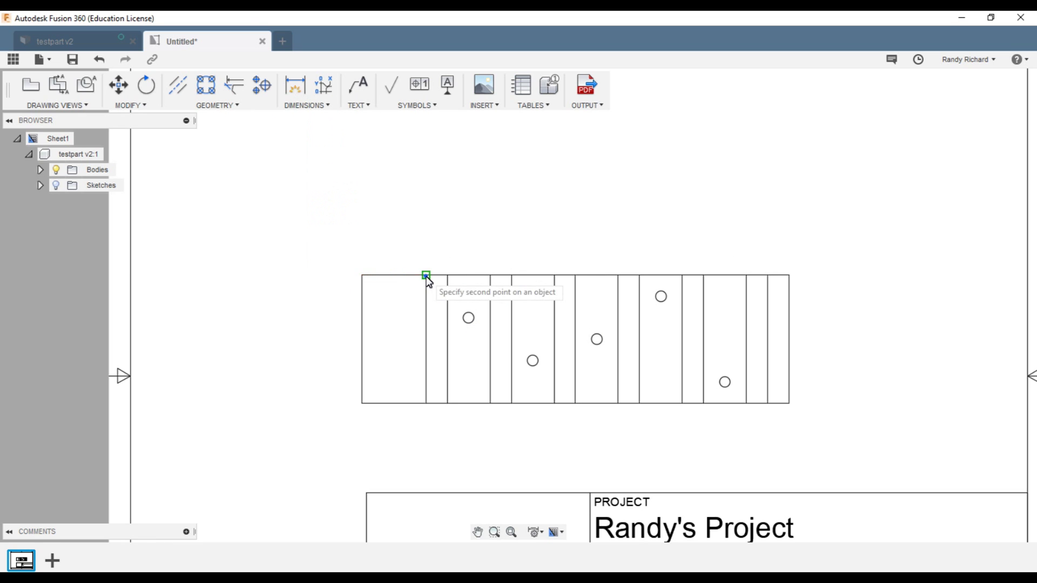
click(427, 275)
click(398, 246)
click(315, 105)
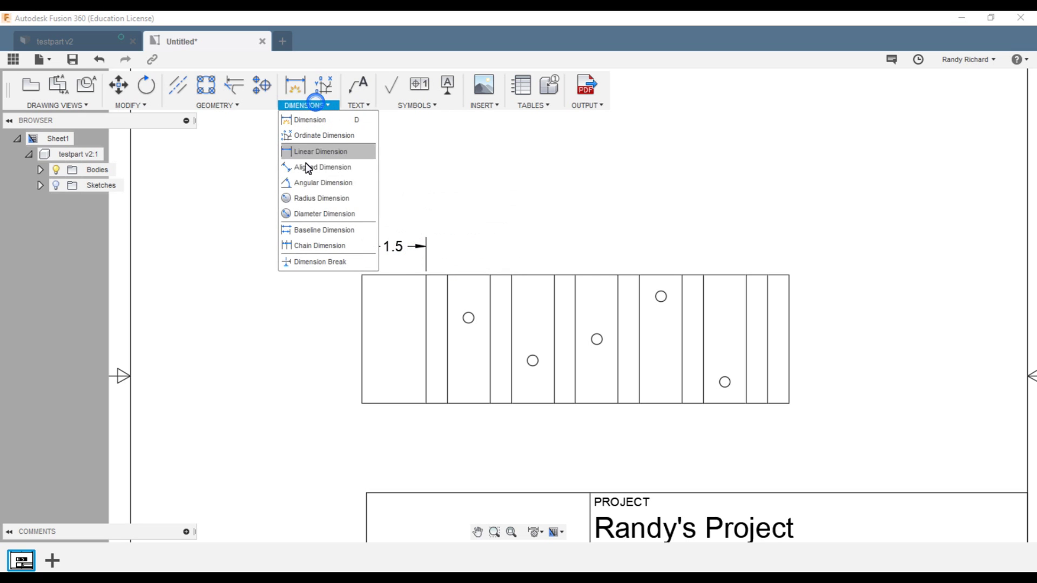
click(311, 230)
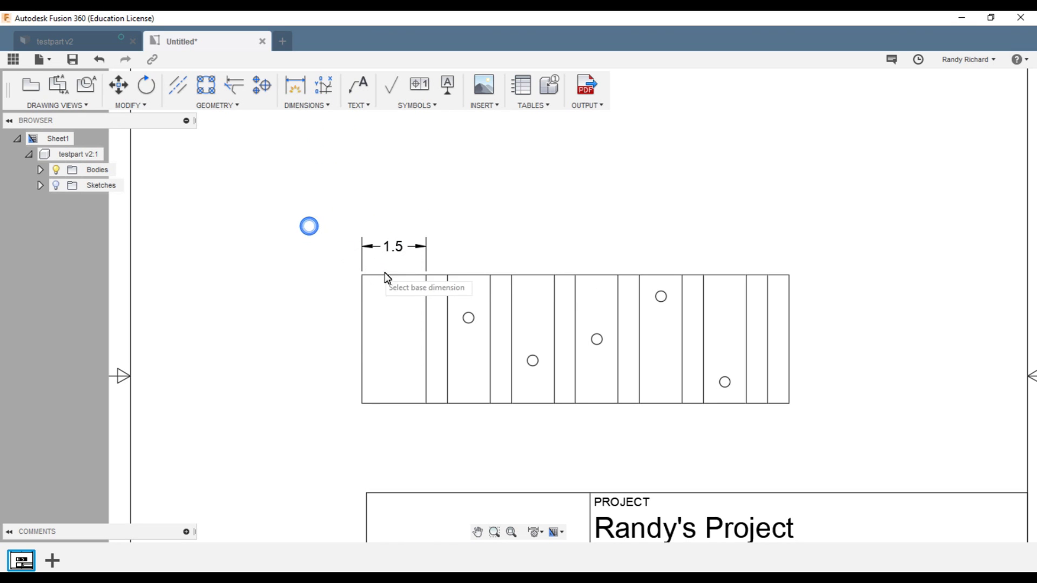
click(426, 250)
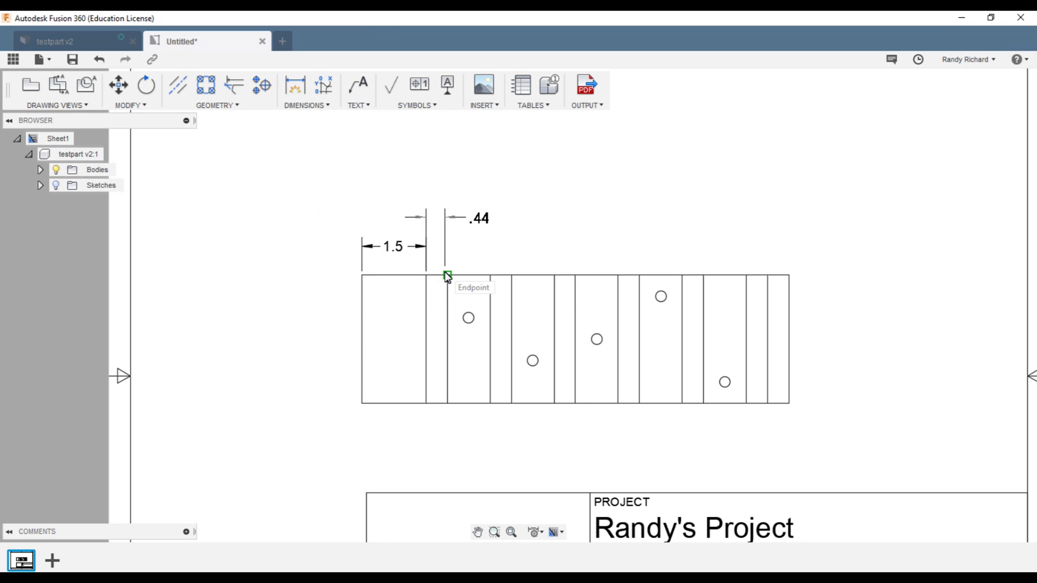
click(447, 275)
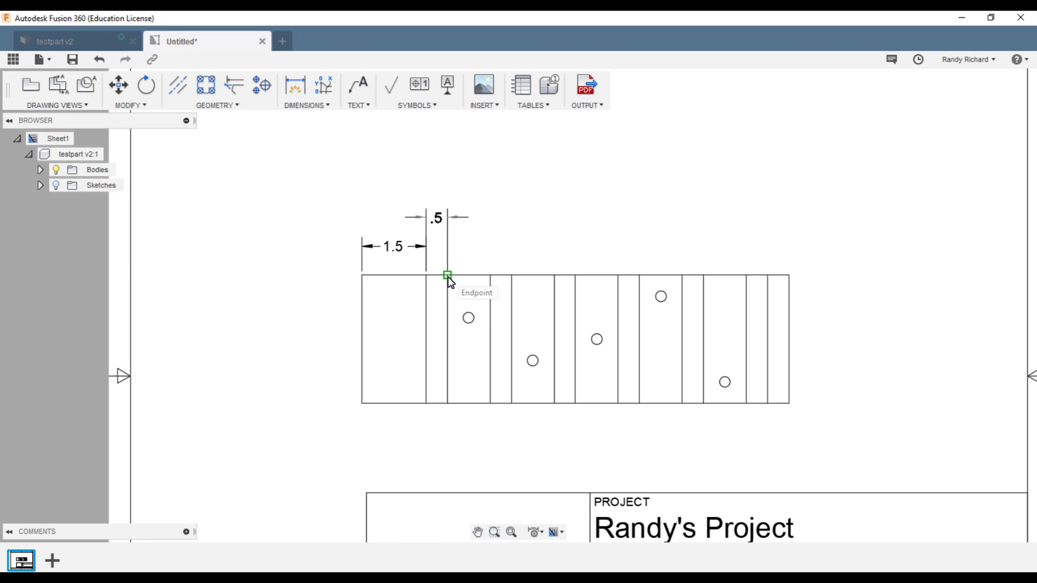
click(490, 276)
click(511, 276)
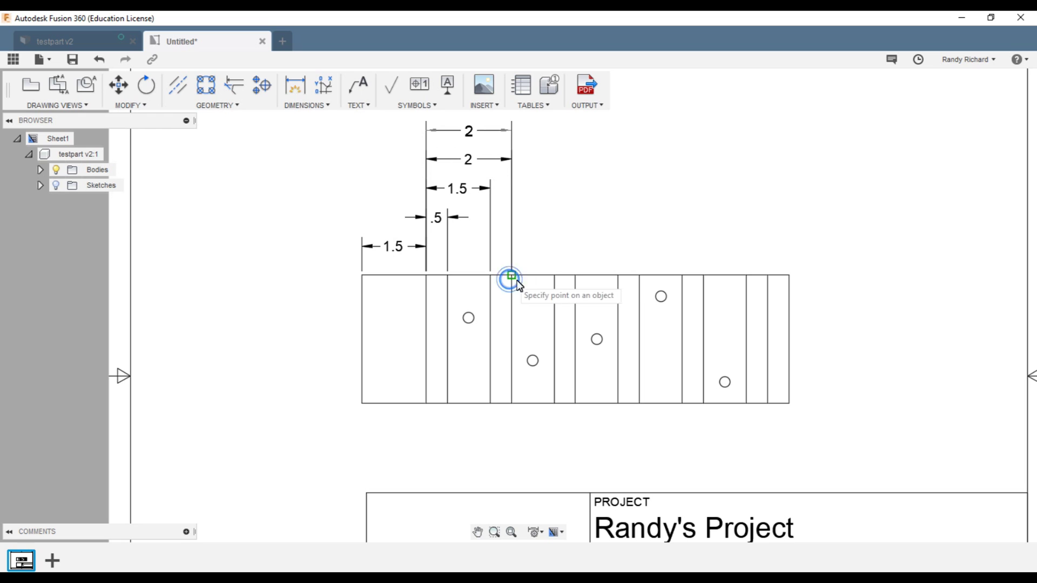
click(554, 276)
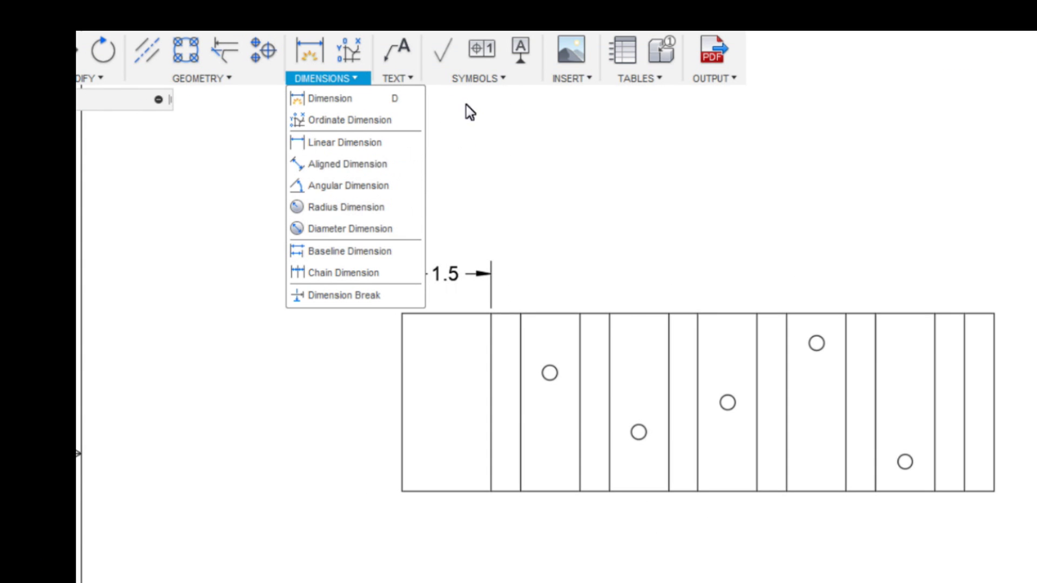
click(482, 276)
click(483, 275)
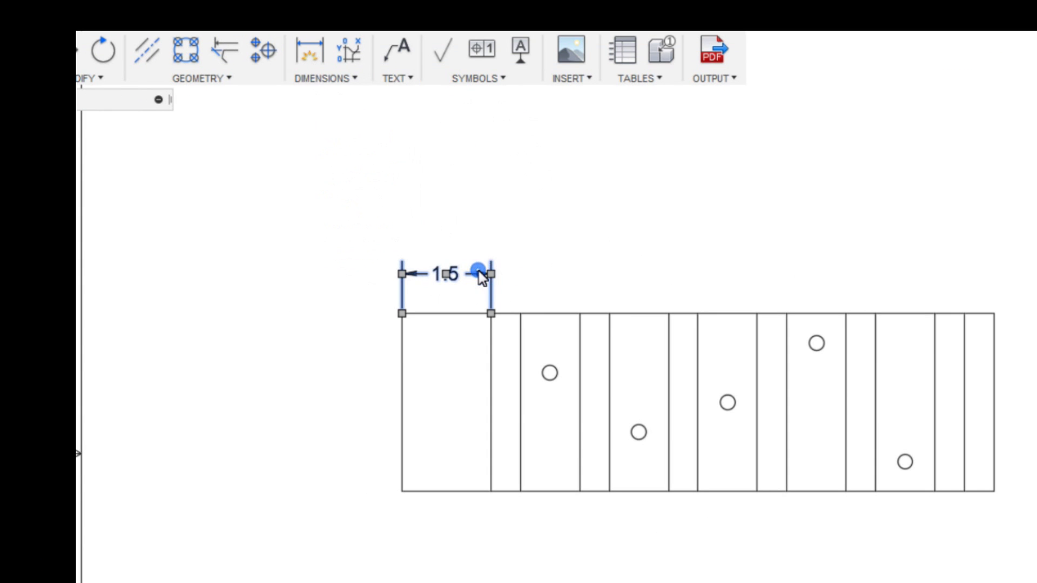
key(Delete)
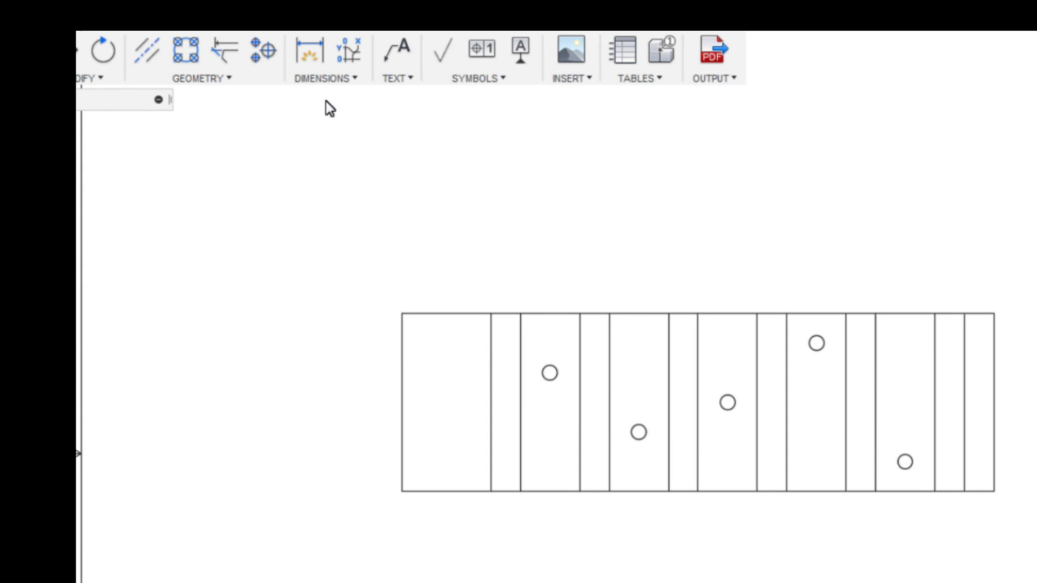
Step: Set the ordinate origin at the bottom-right corner and dimension the lower-right hole at .5 and 1.5
click(345, 55)
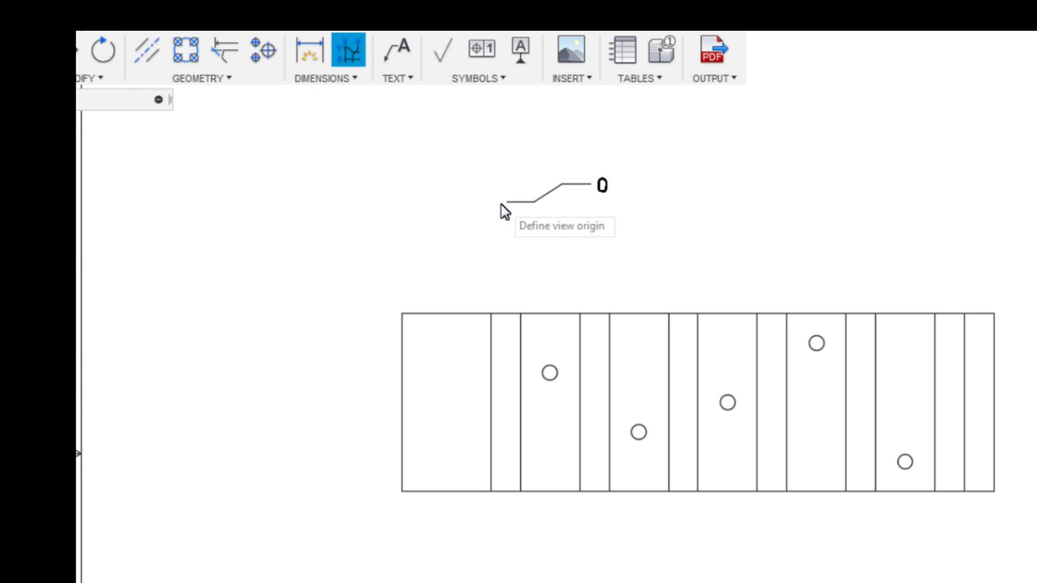
scroll(502, 211, down, 1)
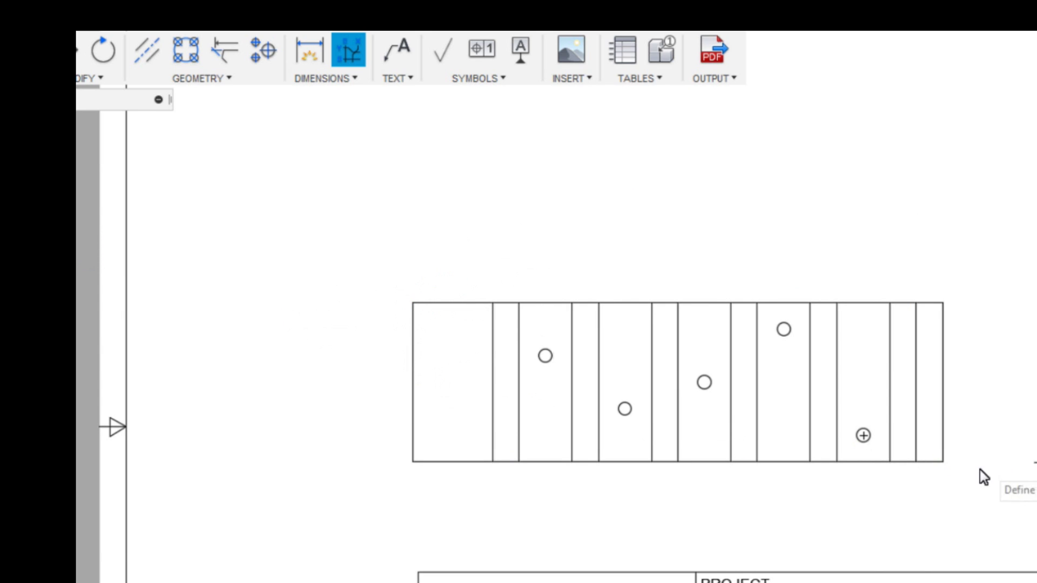
click(942, 462)
click(943, 462)
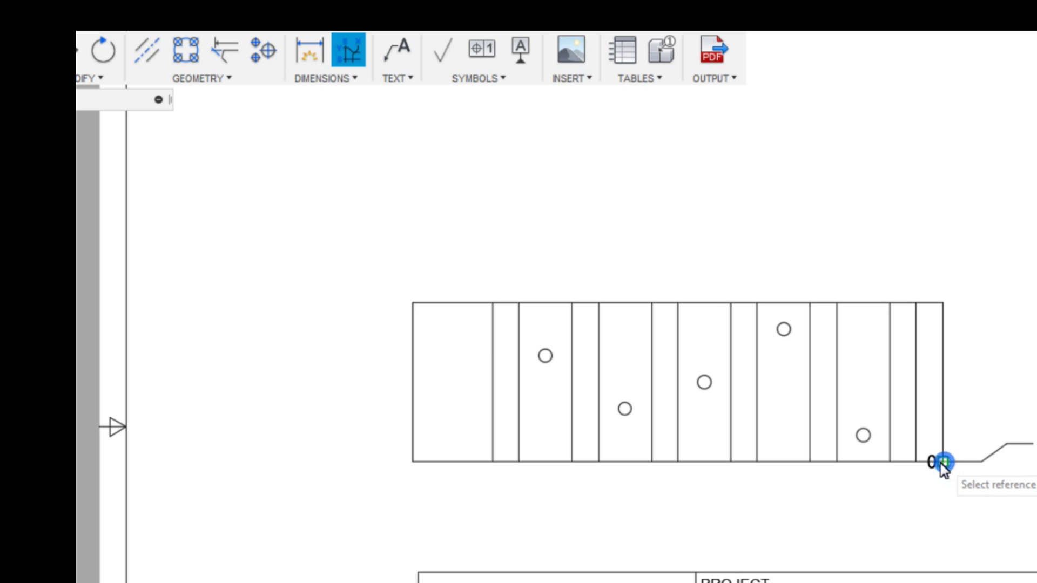
click(863, 436)
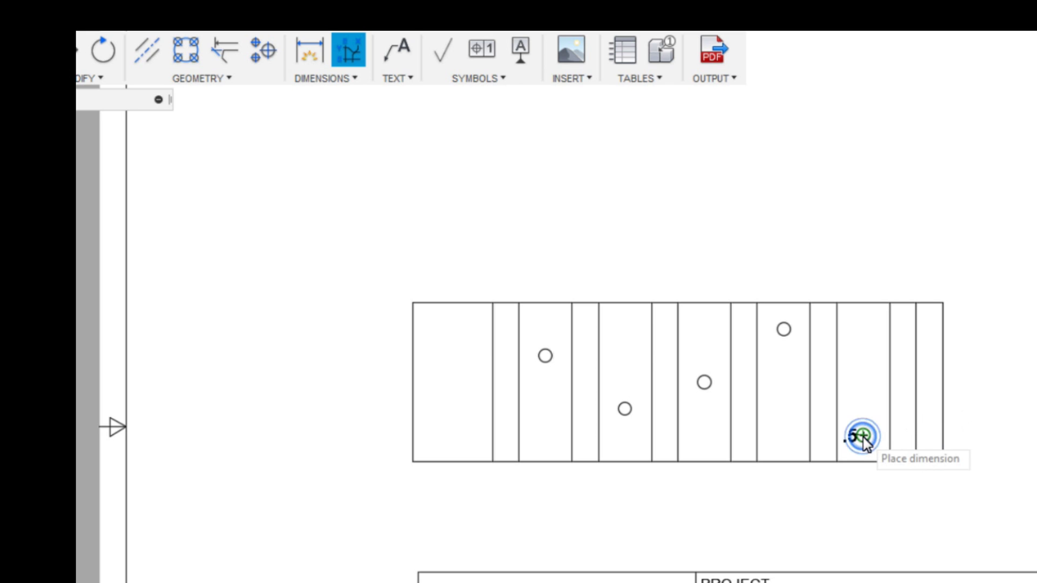
click(981, 436)
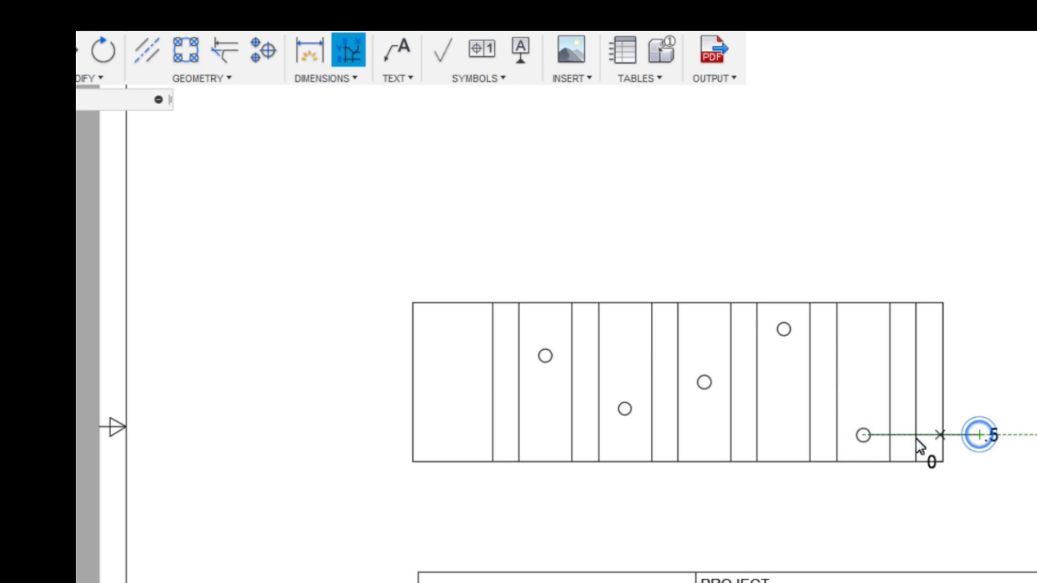
click(862, 435)
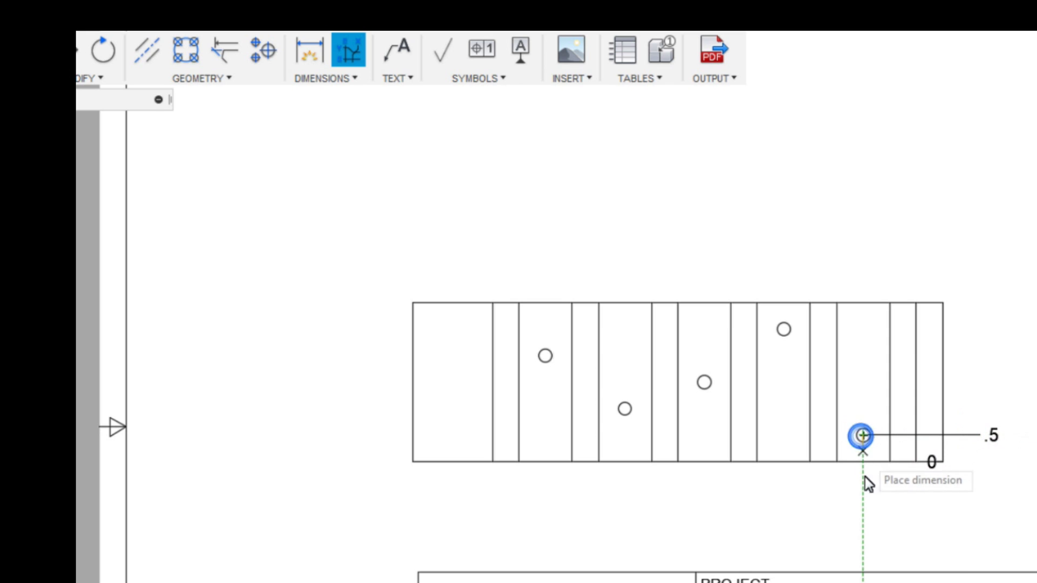
click(863, 486)
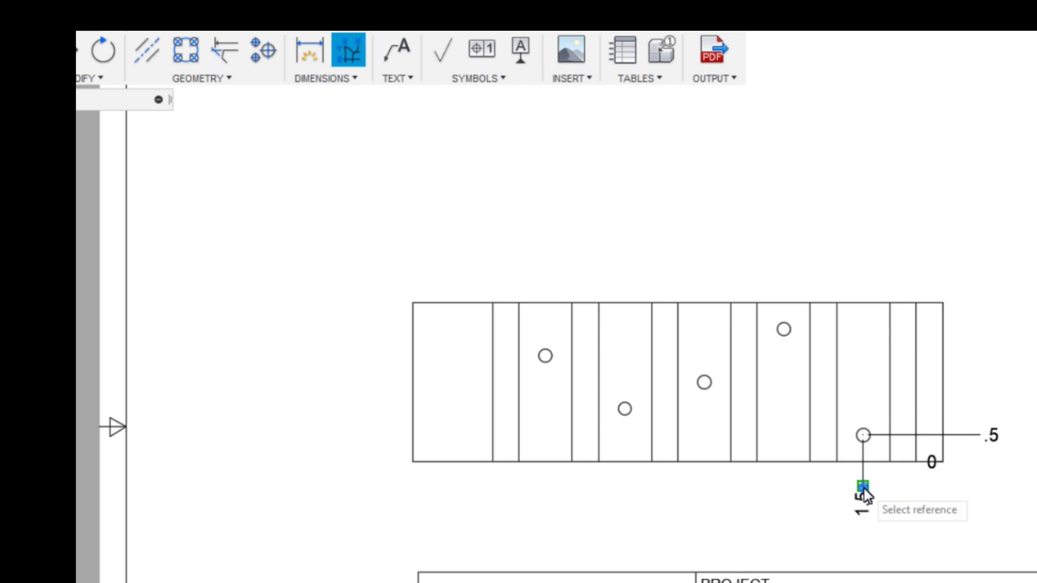
Step: Add ordinates for the upper-right hole (2.5, 3) and the middle hole (1.5, 4.5)
click(784, 329)
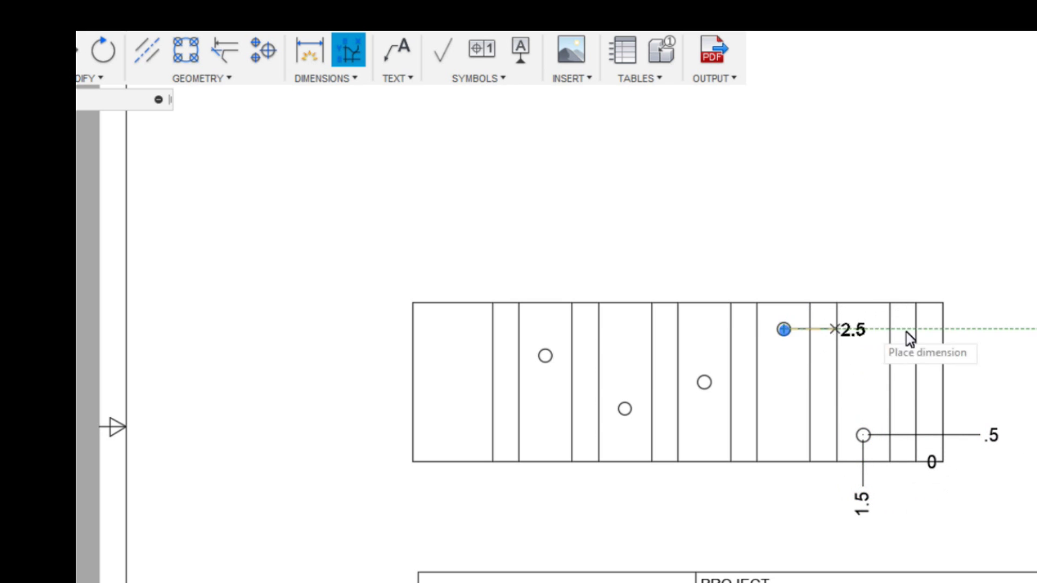
click(978, 329)
click(783, 331)
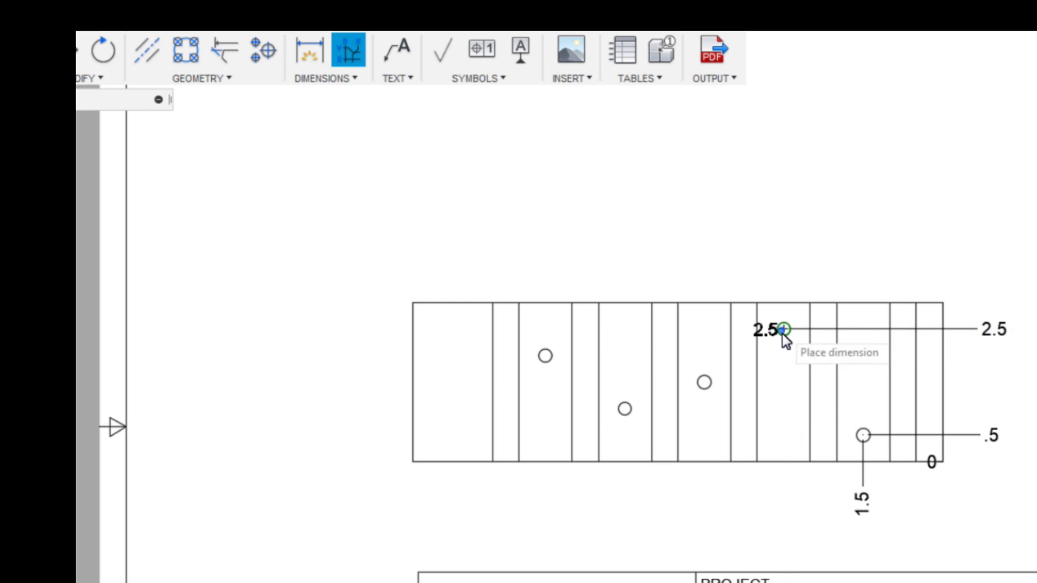
click(784, 494)
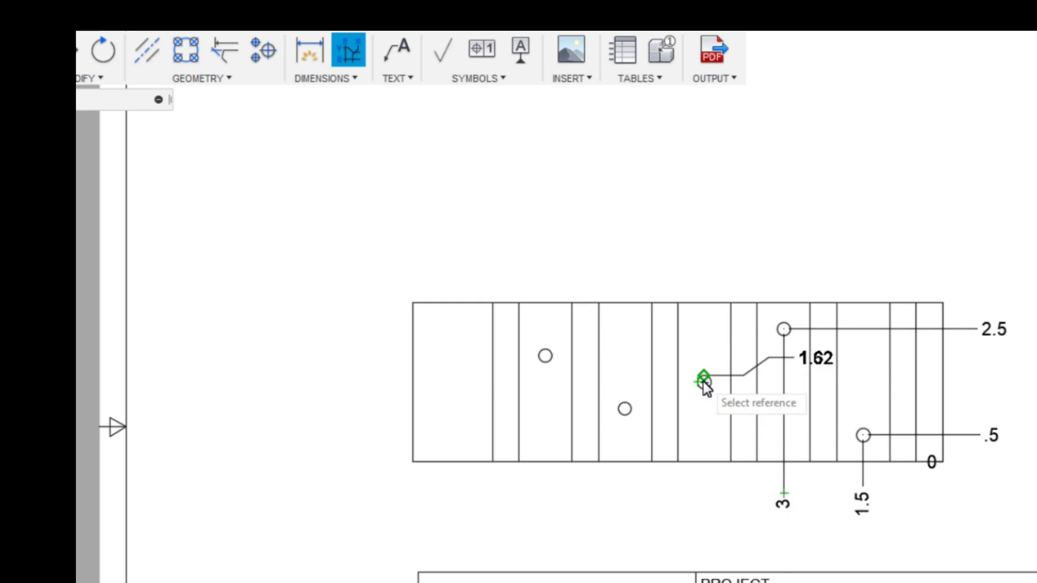
click(705, 383)
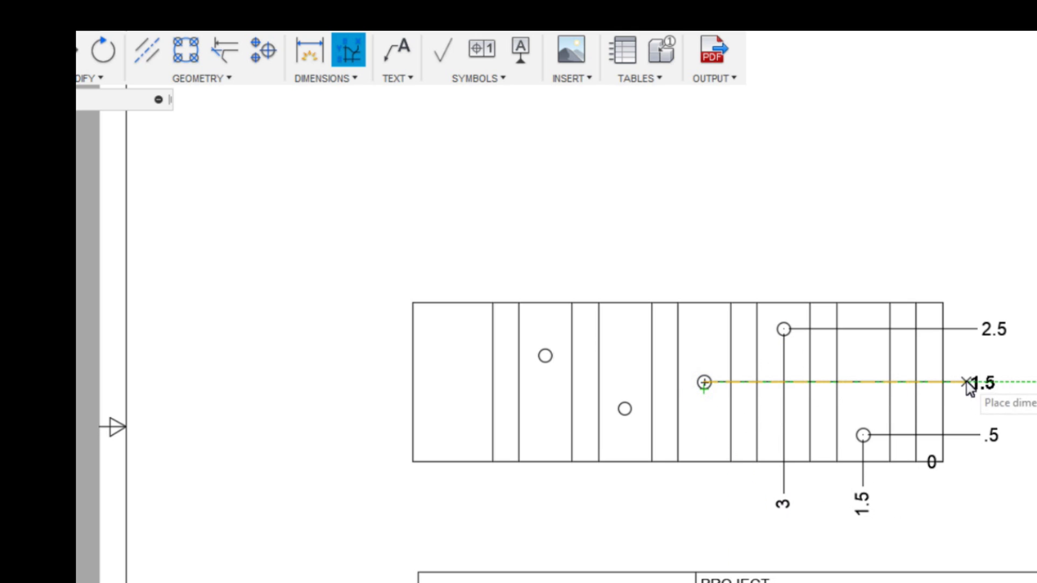
click(984, 383)
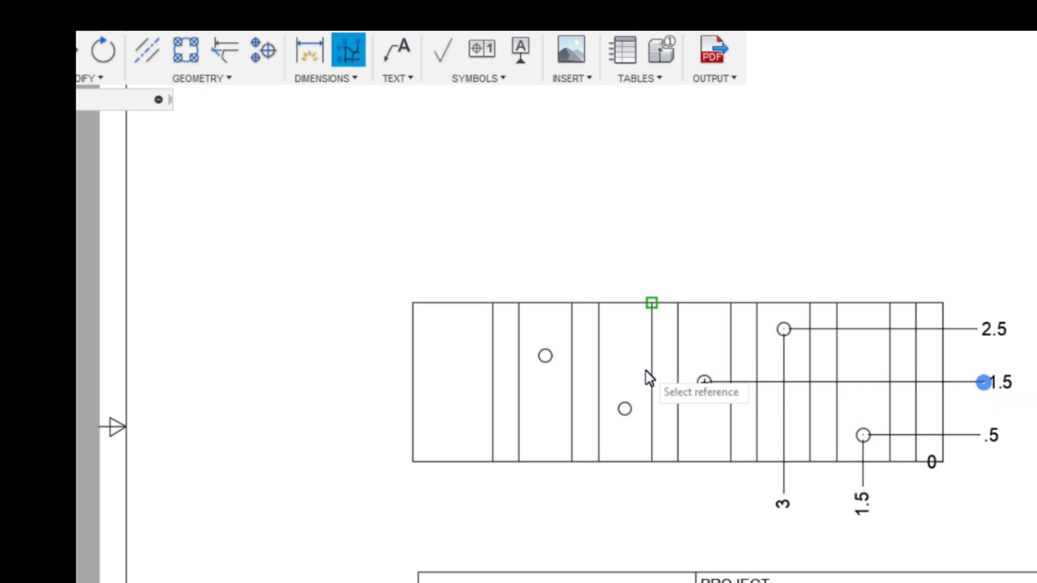
click(705, 383)
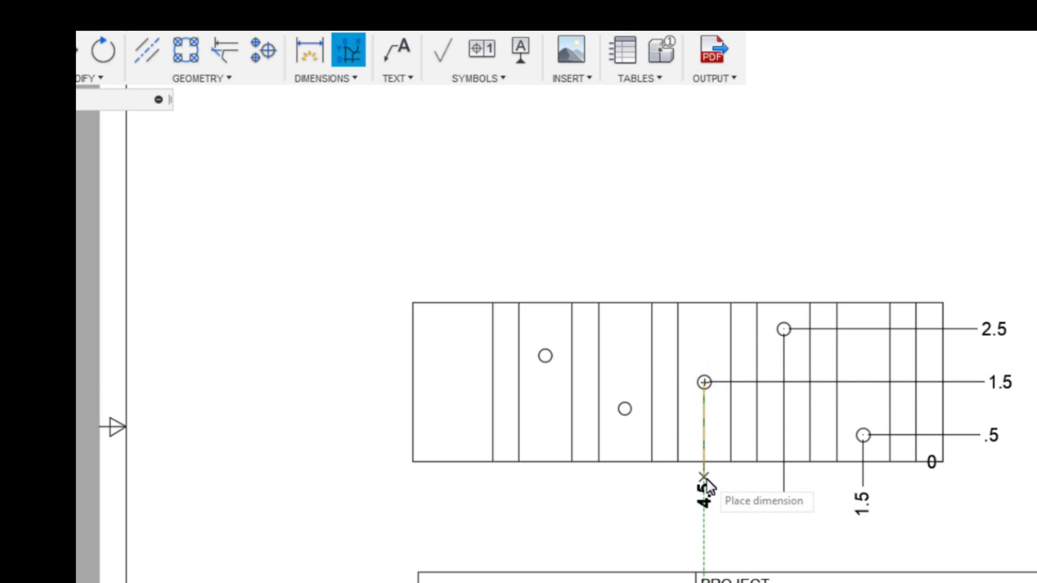
click(708, 478)
Step: Add ordinates for the lower-left hole (1, 6) and the upper-left hole (2, 7.5), then finish
click(626, 413)
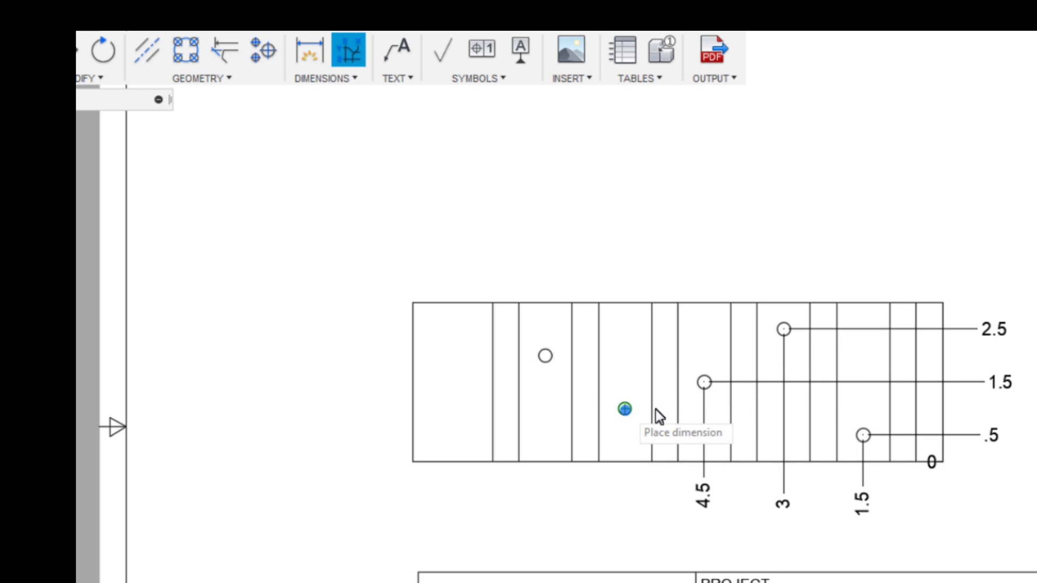
click(974, 413)
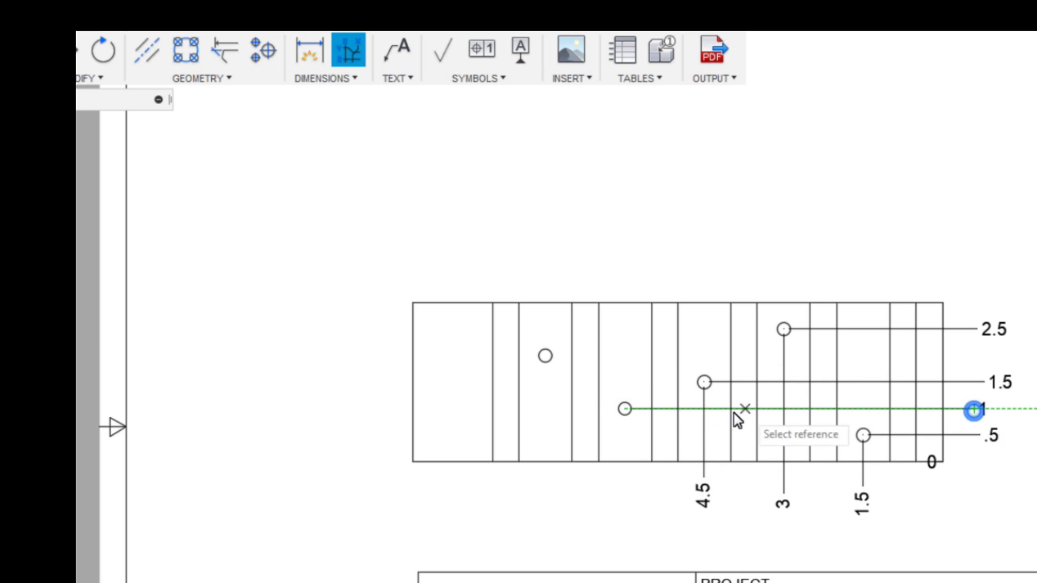
click(625, 411)
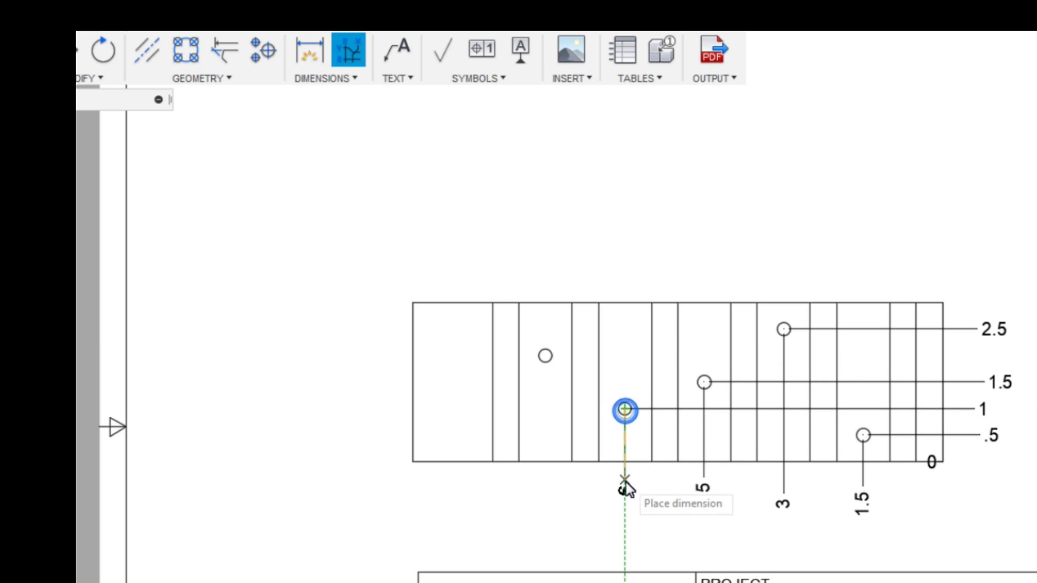
click(625, 481)
click(545, 355)
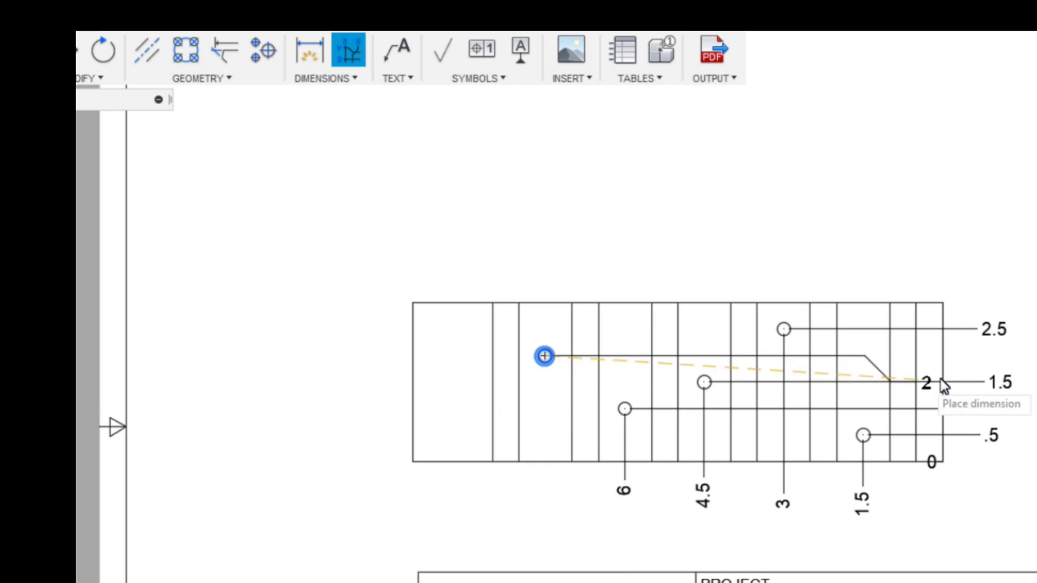
click(974, 356)
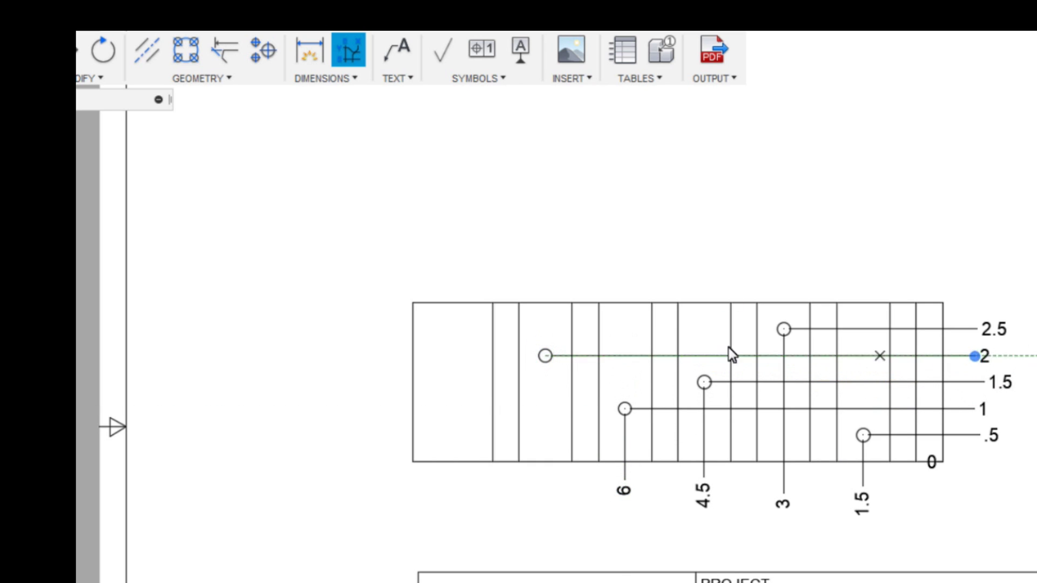
click(546, 356)
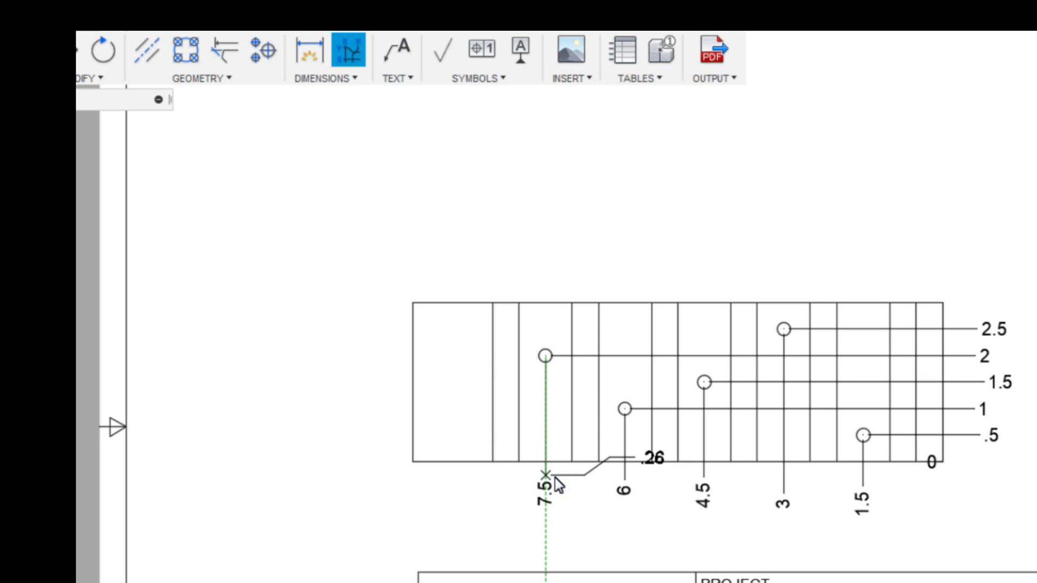
click(555, 477)
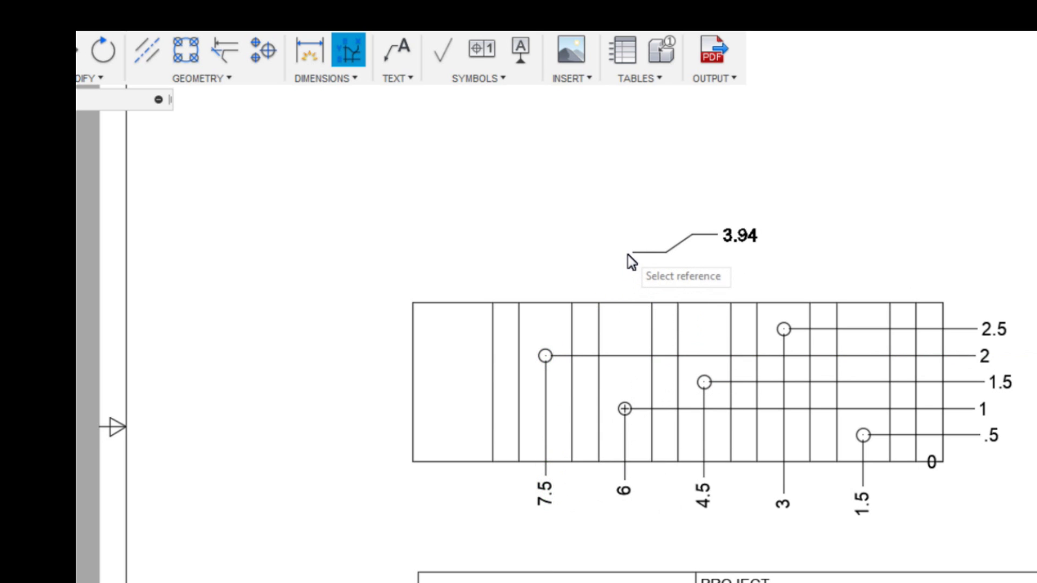
key(Escape)
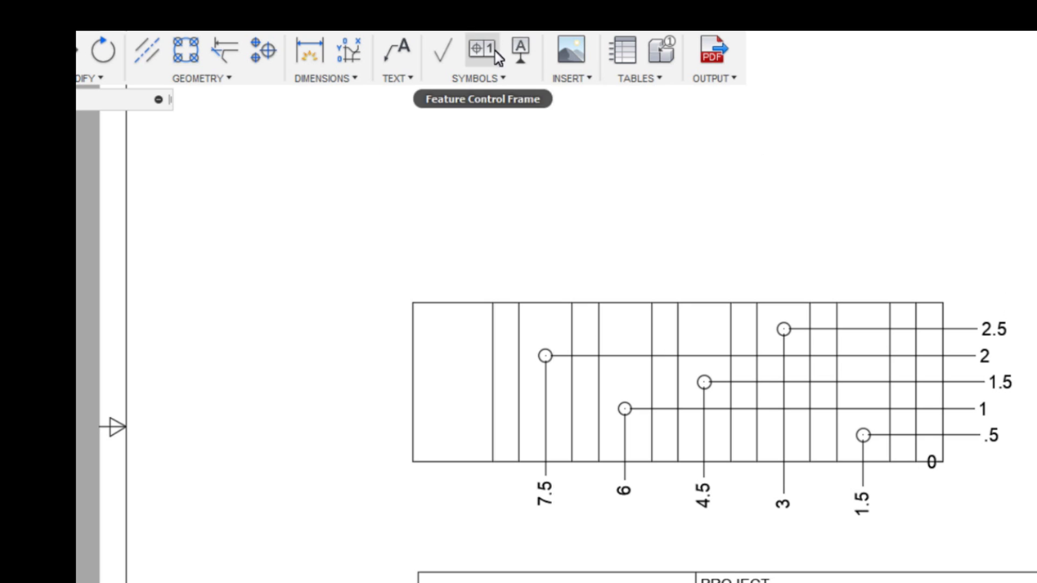
Step: Place a 1.5 linear dimension above the bar from its top-right corner to the lower-right hole
click(317, 76)
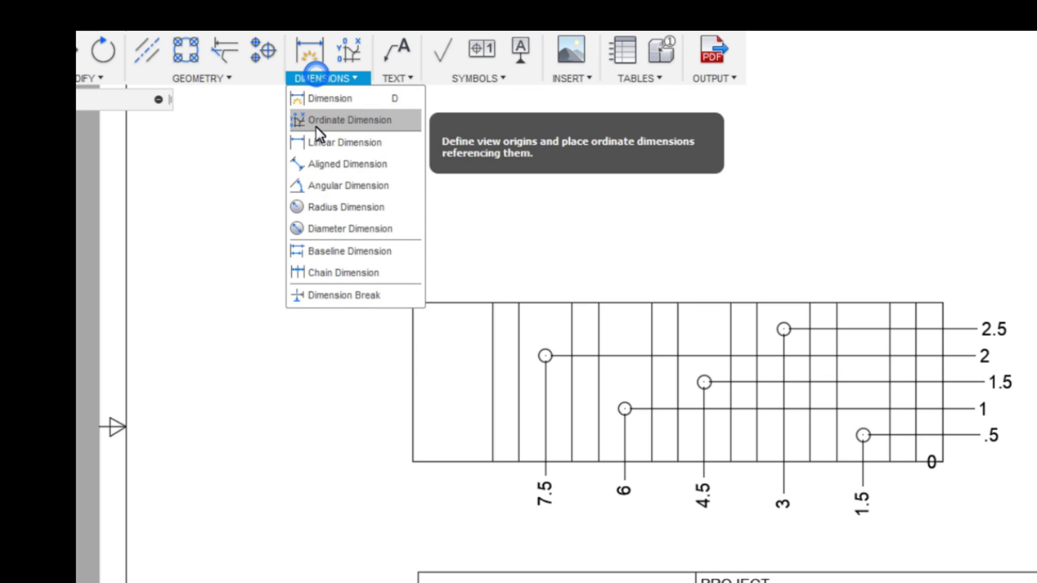
click(324, 142)
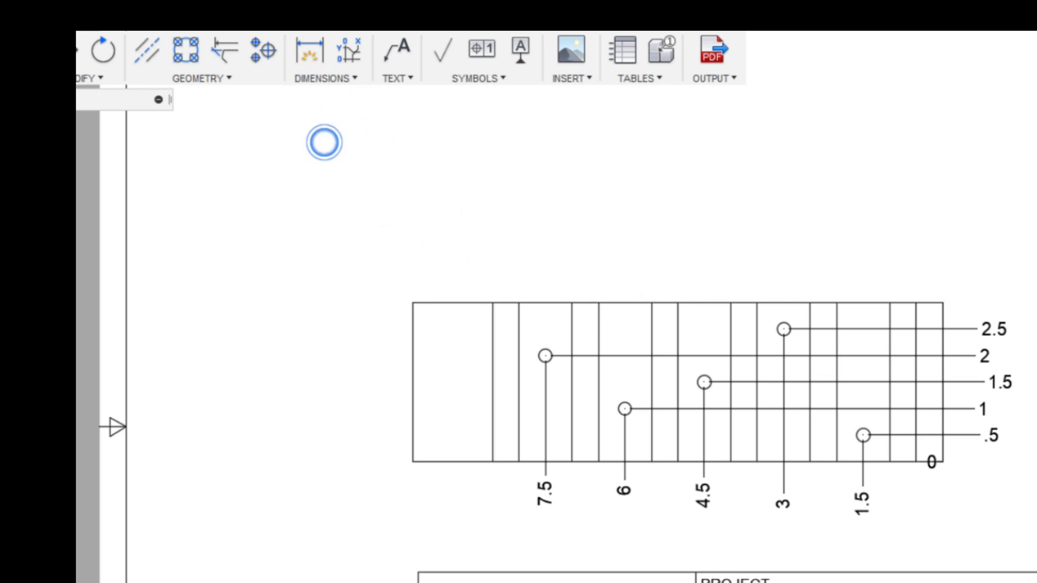
click(945, 318)
click(863, 435)
click(880, 236)
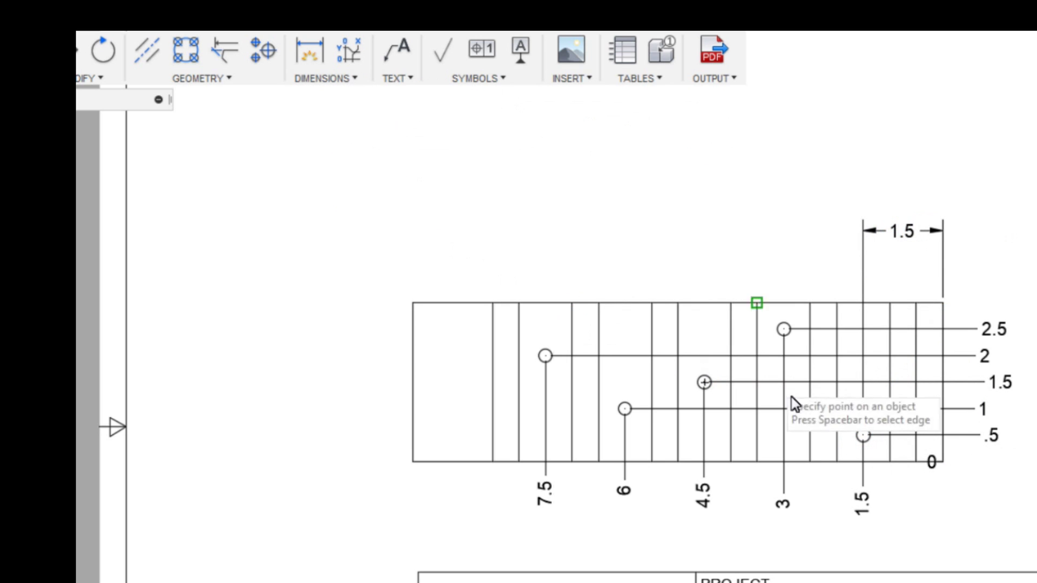
Step: Add baseline dimensions from the 1.5 base to the holes at 3, 4.5 and 6
click(308, 75)
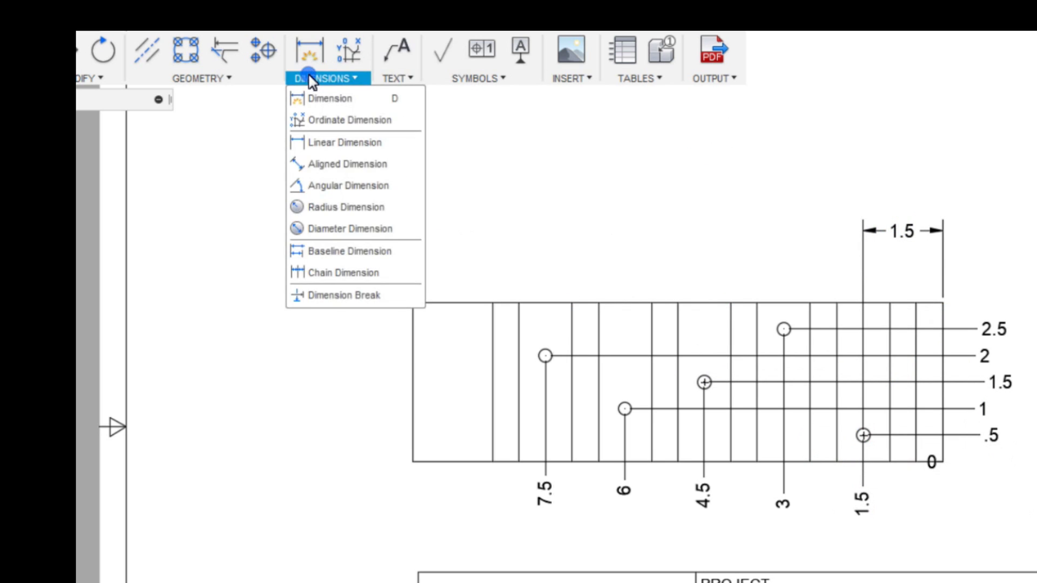
click(336, 250)
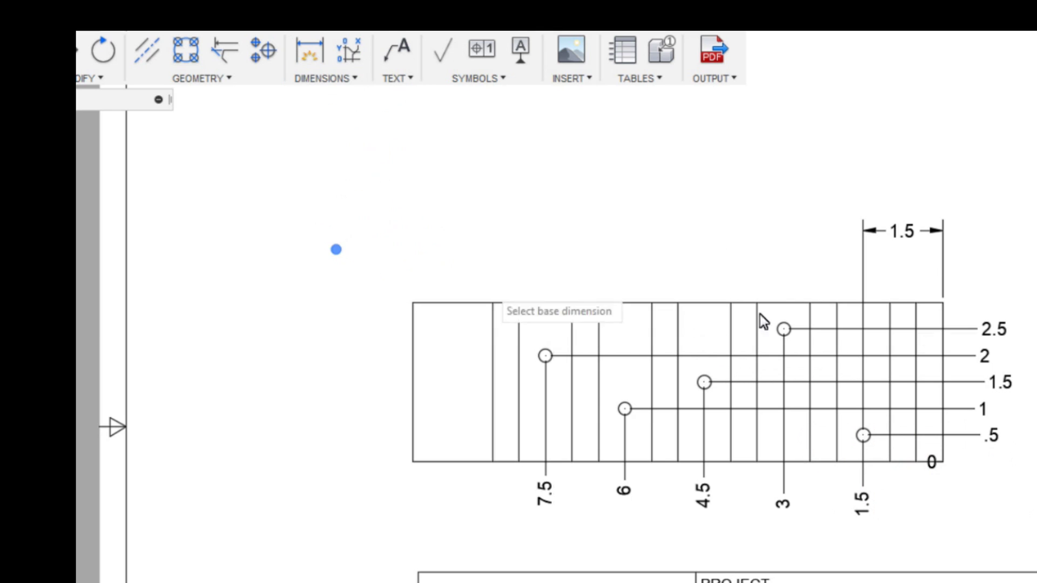
click(864, 277)
click(785, 329)
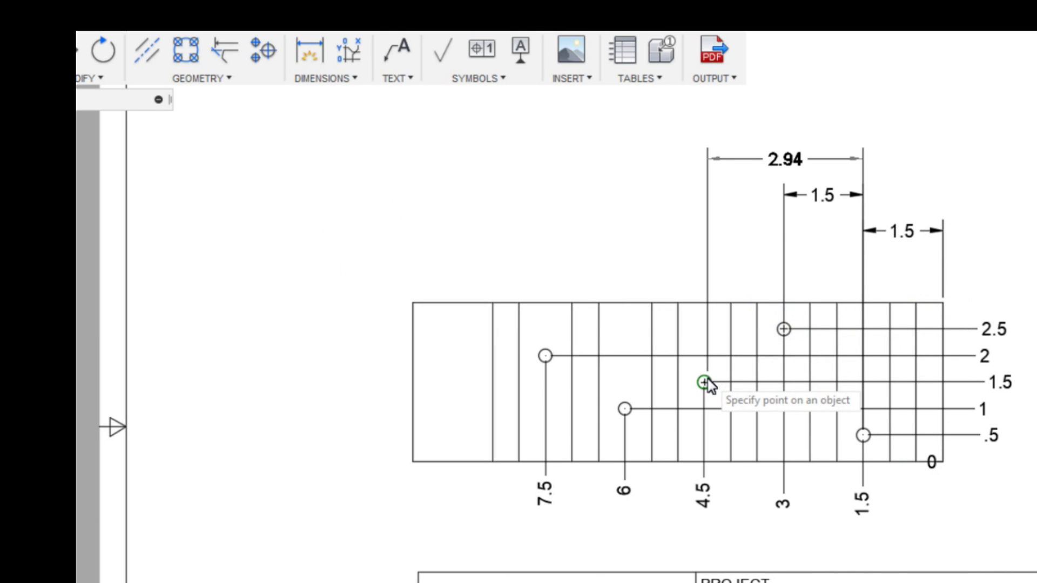
click(704, 383)
click(625, 410)
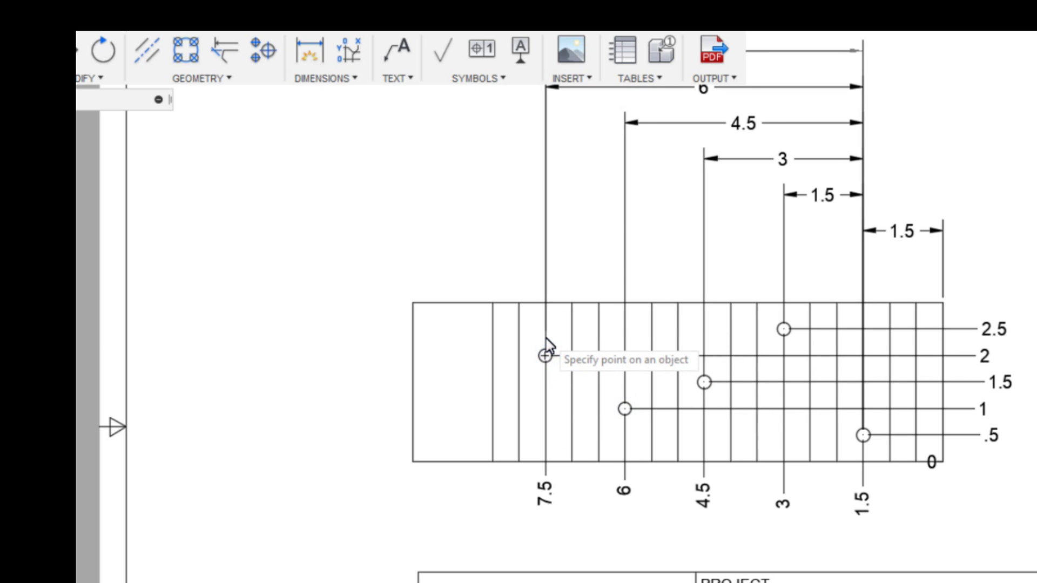
scroll(895, 537, down, 4)
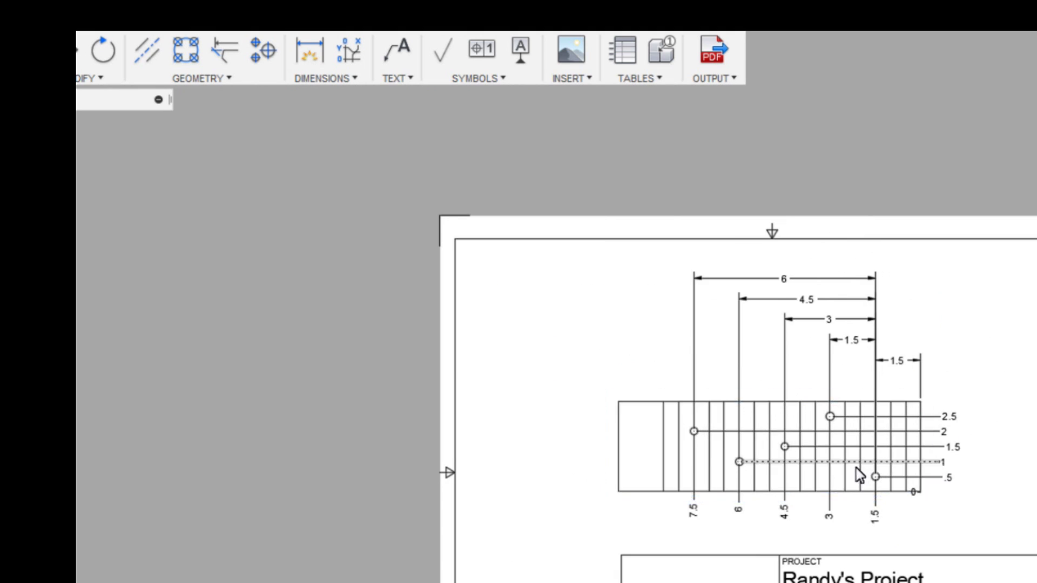
scroll(859, 475, up, 2)
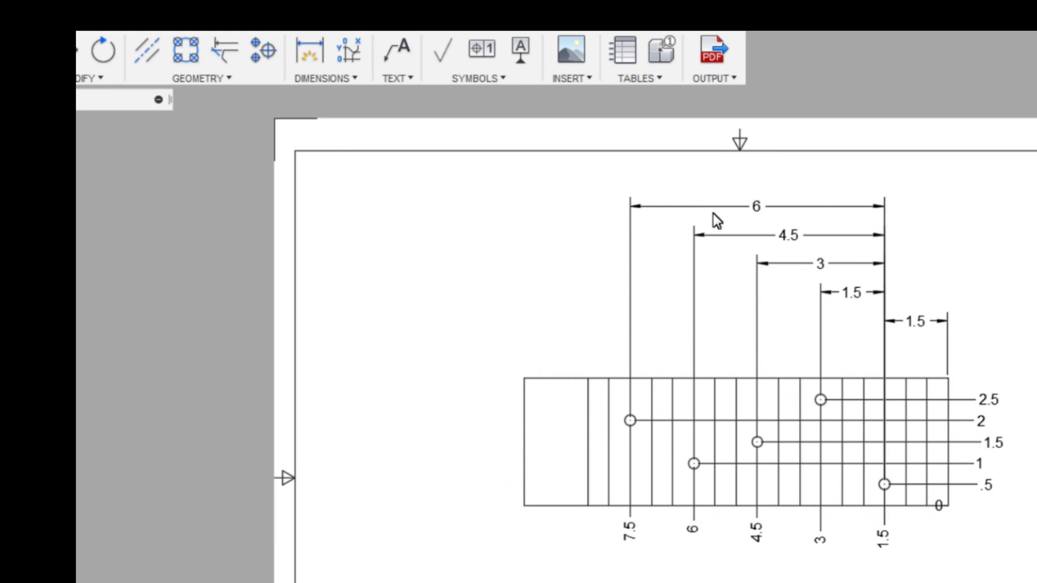